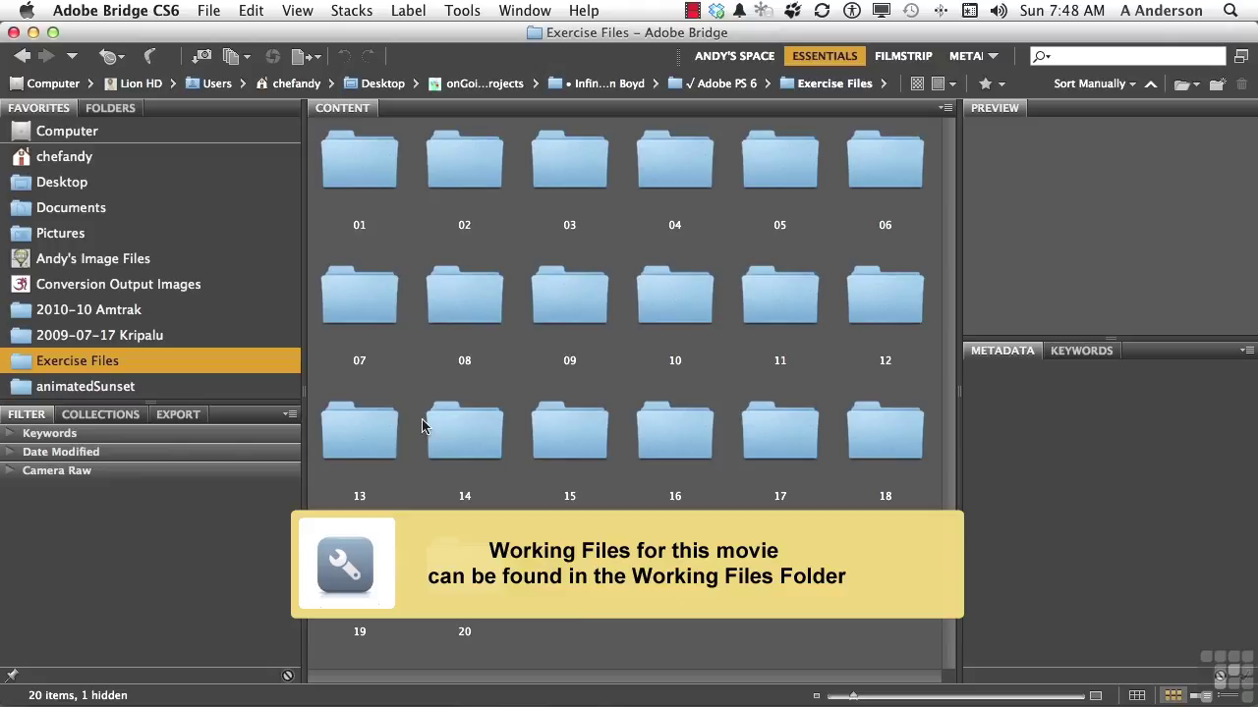
In Bridge, open exercise folder 11 and launch LayerStyles101.psd in Photoshop.
{"action": "double_click", "coordinate": [779, 298]}
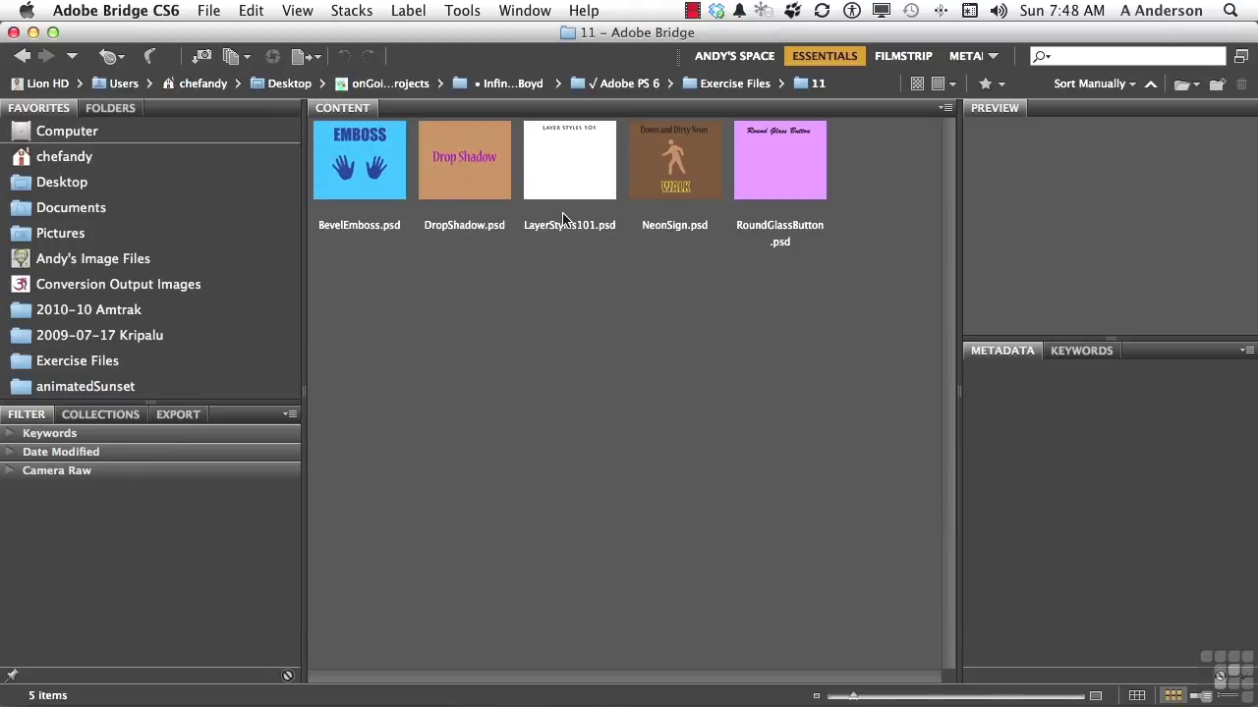
{"action": "double_click", "coordinate": [567, 159]}
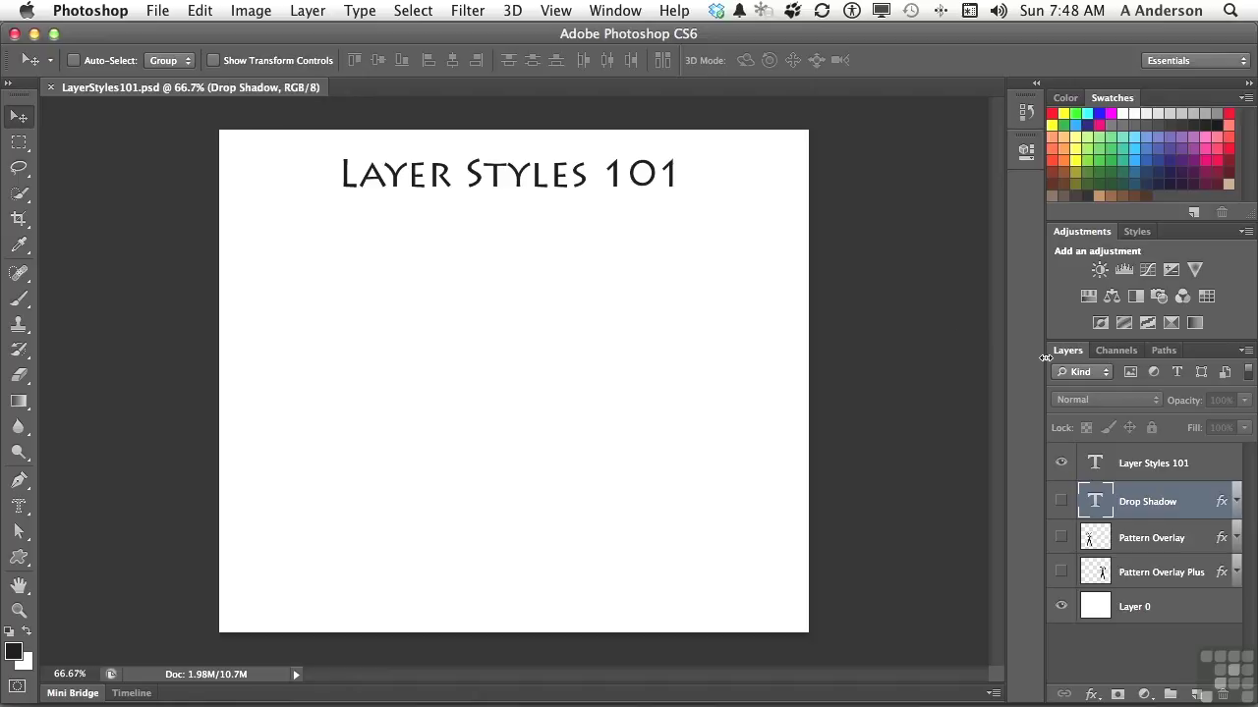
Float the Layers panel, lengthen it to show every layer, and make the Drop Shadow layer visible.
{"action": "left_click_drag", "start_coordinate": [1068, 350], "coordinate": [791, 106]}
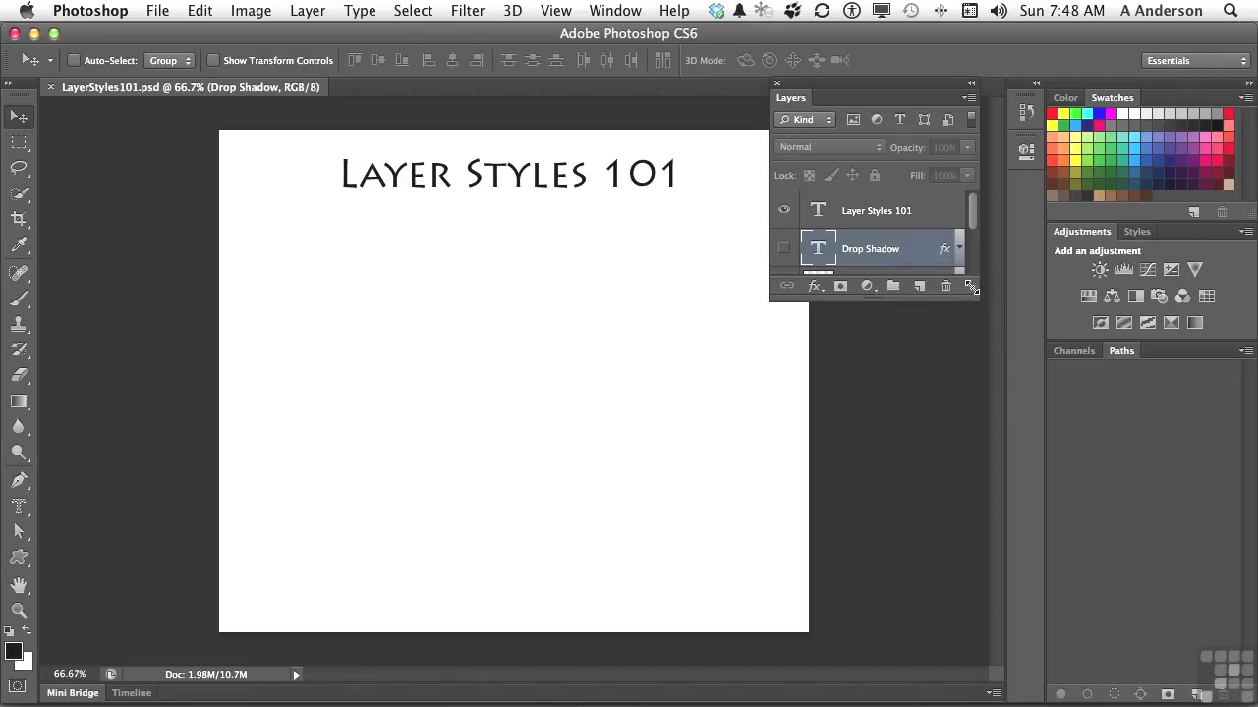
{"action": "left_click_drag", "start_coordinate": [976, 293], "coordinate": [924, 521]}
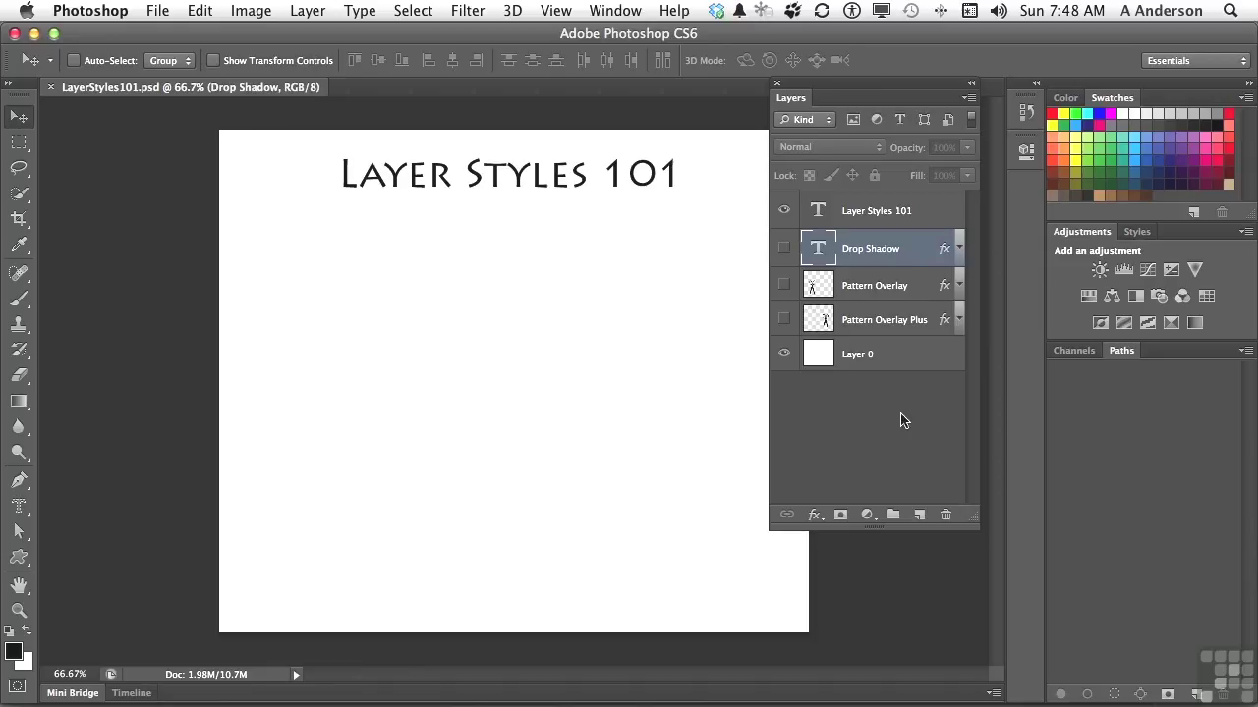
{"action": "left_click", "coordinate": [784, 249]}
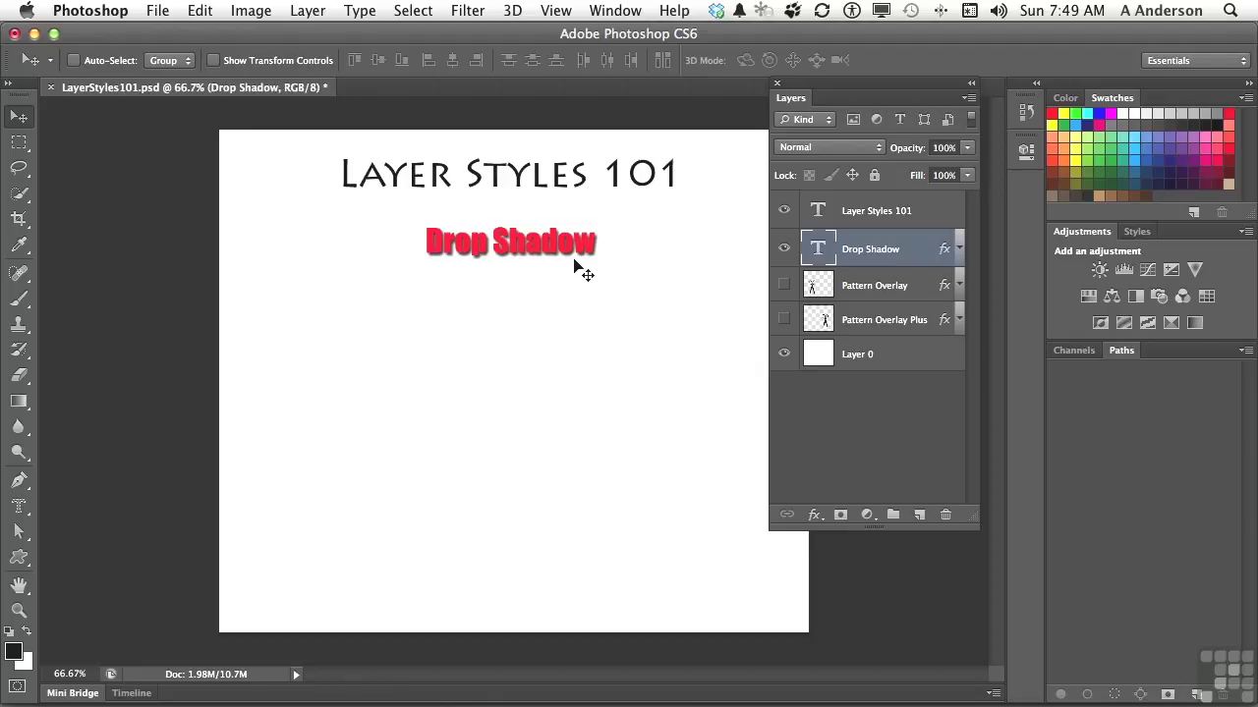
Free Transform the red Drop Shadow text up to about 209% and commit the scale.
{"action": "left_click", "coordinate": [201, 10]}
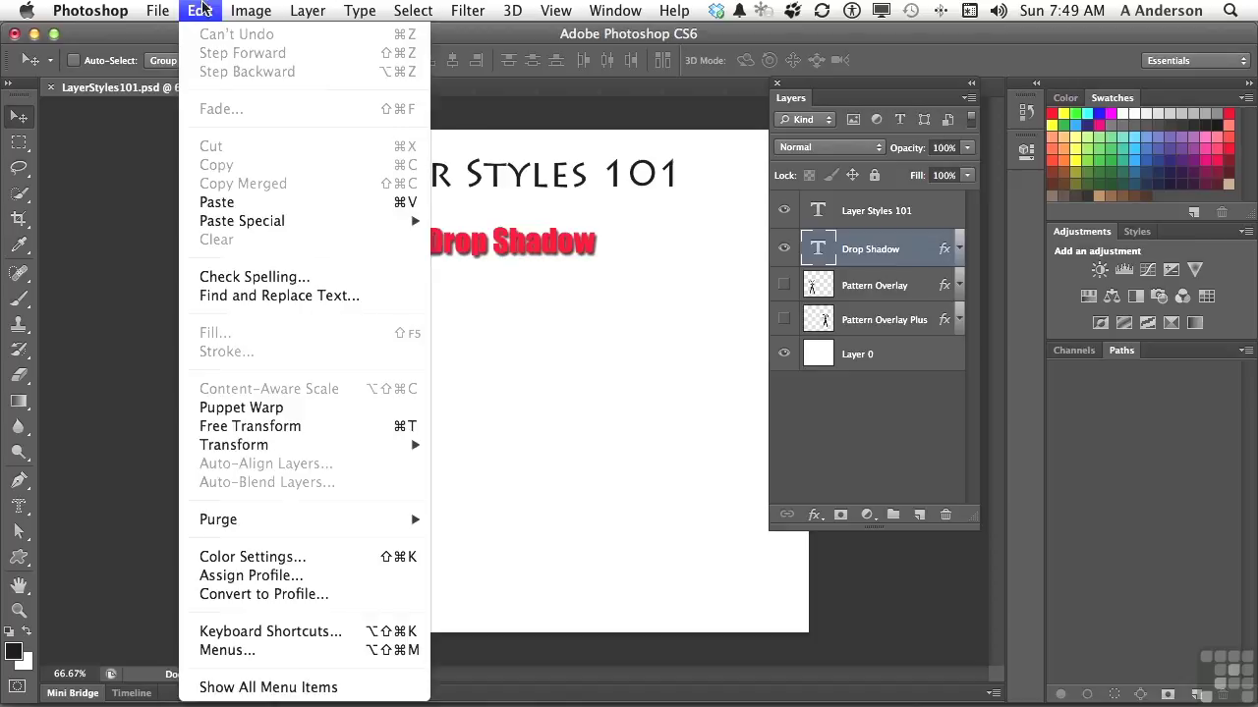
{"action": "left_click", "coordinate": [311, 426]}
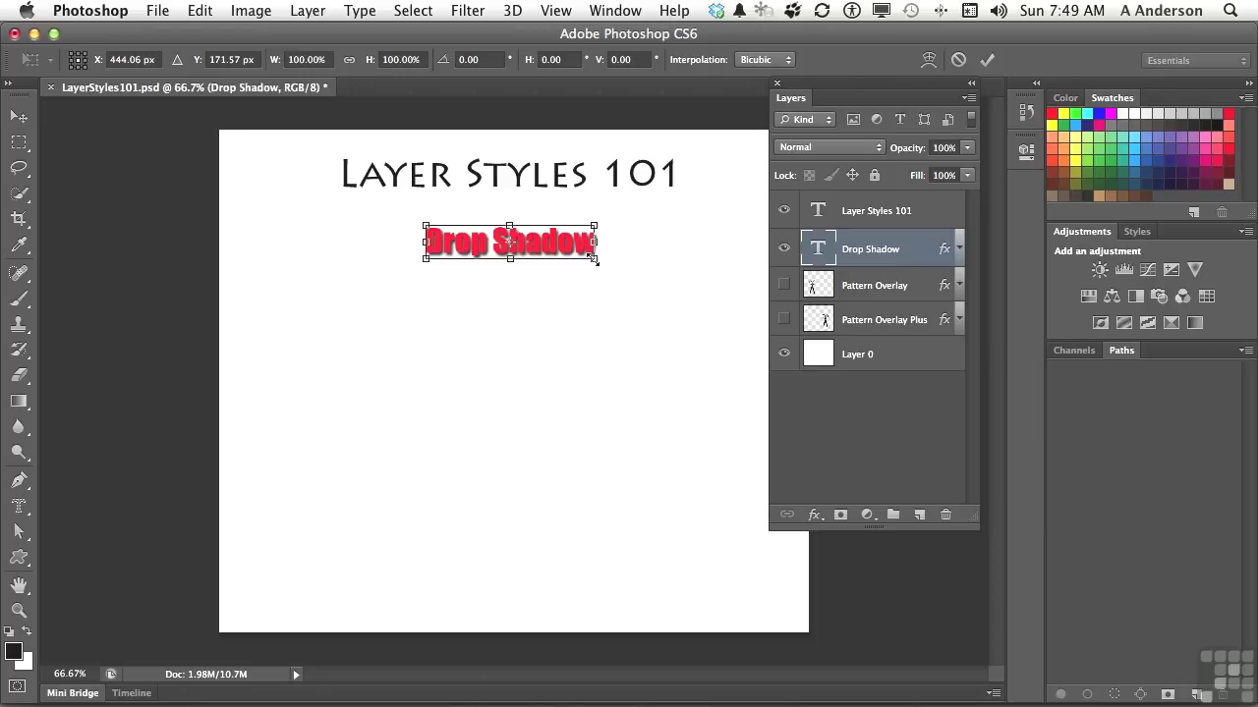
{"action": "left_click_drag", "start_coordinate": [594, 259], "coordinate": [677, 318]}
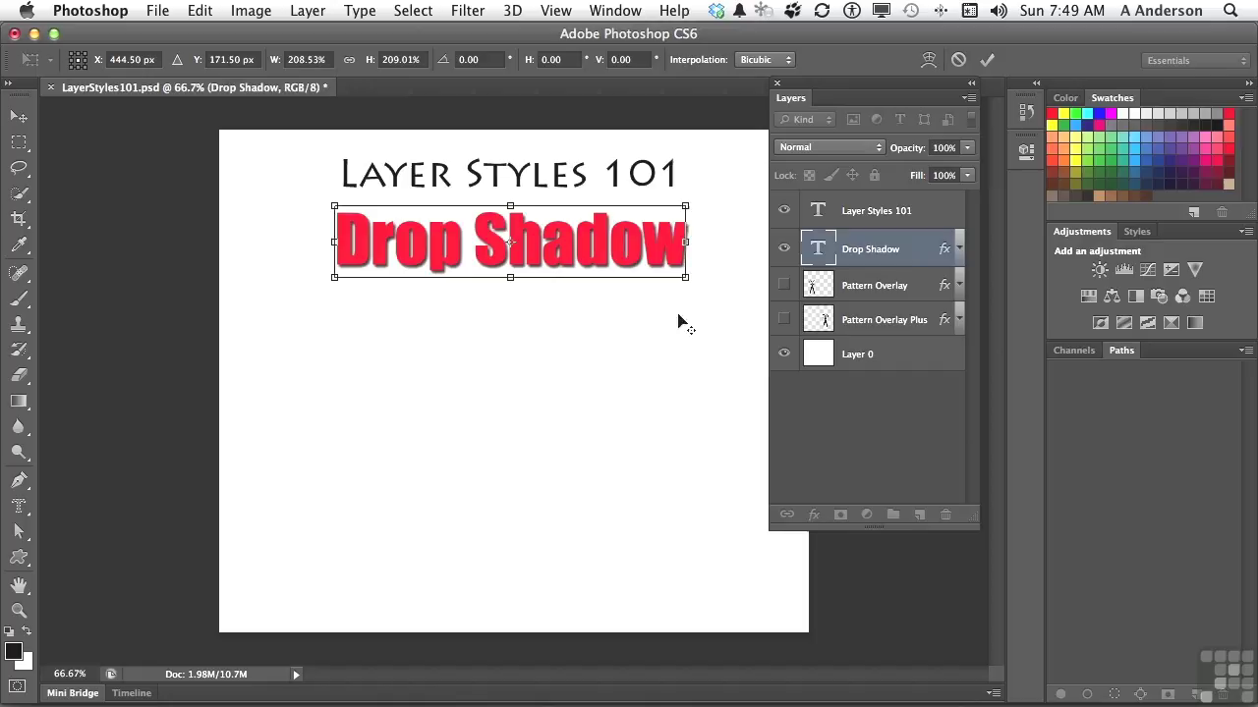
{"action": "double_click", "coordinate": [662, 259]}
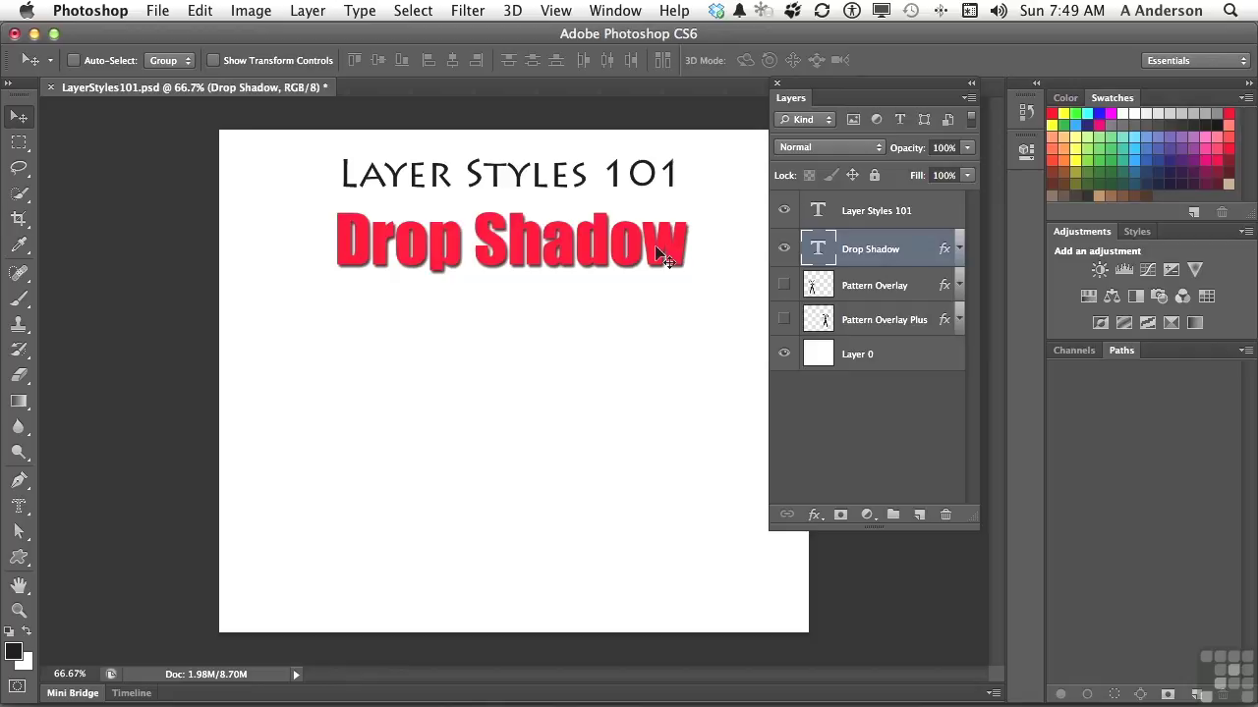
Choose the Custom Shape tool with the lightning bolt shape.
{"action": "left_click", "coordinate": [20, 558]}
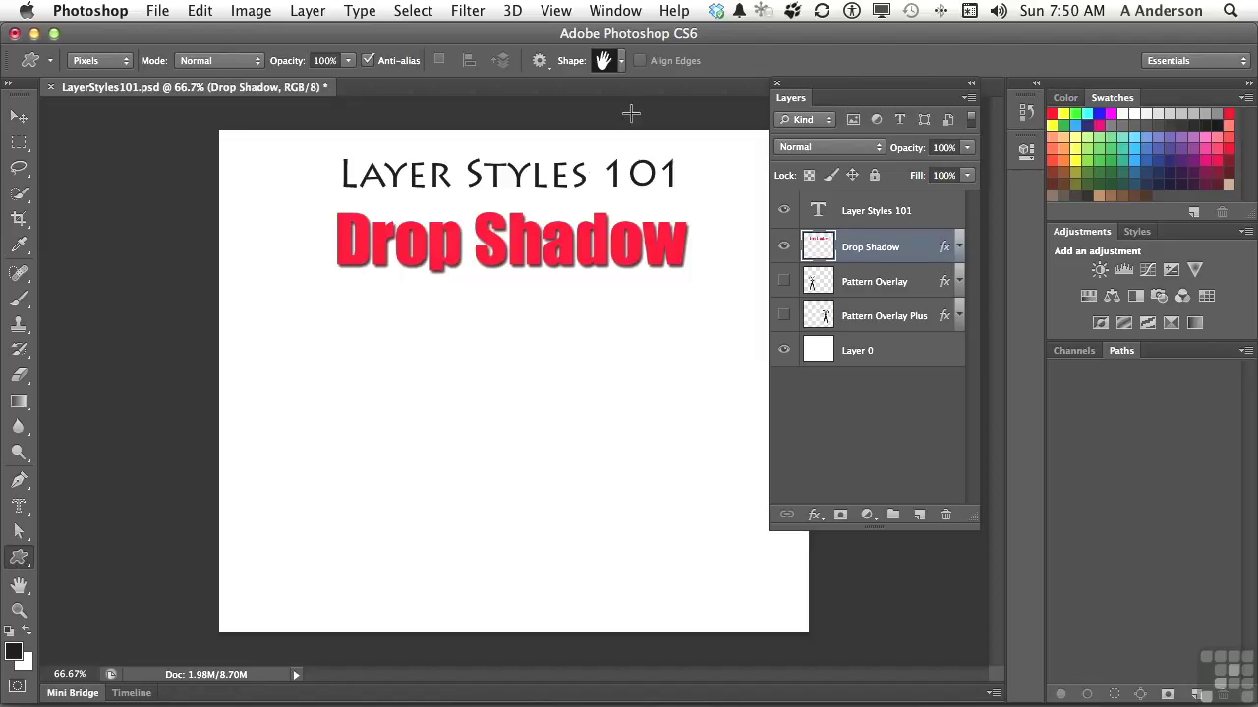
{"action": "left_click", "coordinate": [621, 62]}
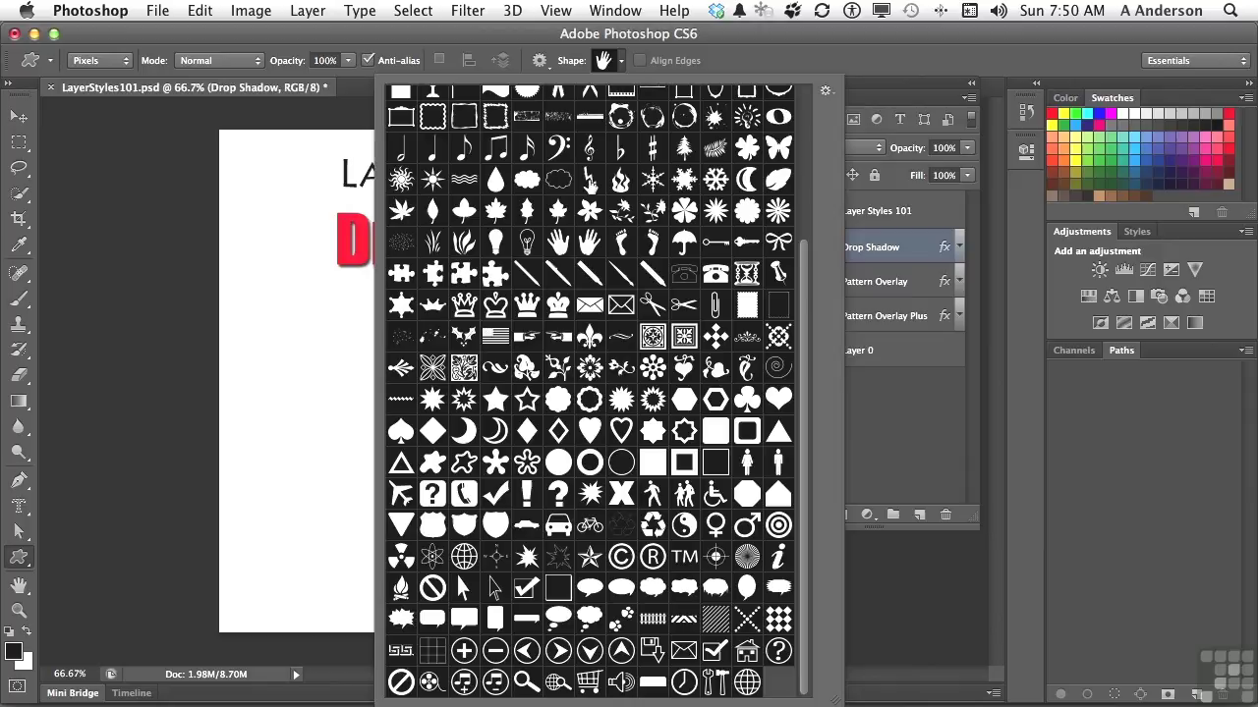
{"action": "left_click", "coordinate": [589, 181]}
Set the foreground colour to red, draw a trial lightning bolt below the text, then undo it.
{"action": "left_click", "coordinate": [13, 651]}
{"action": "left_click", "coordinate": [13, 651]}
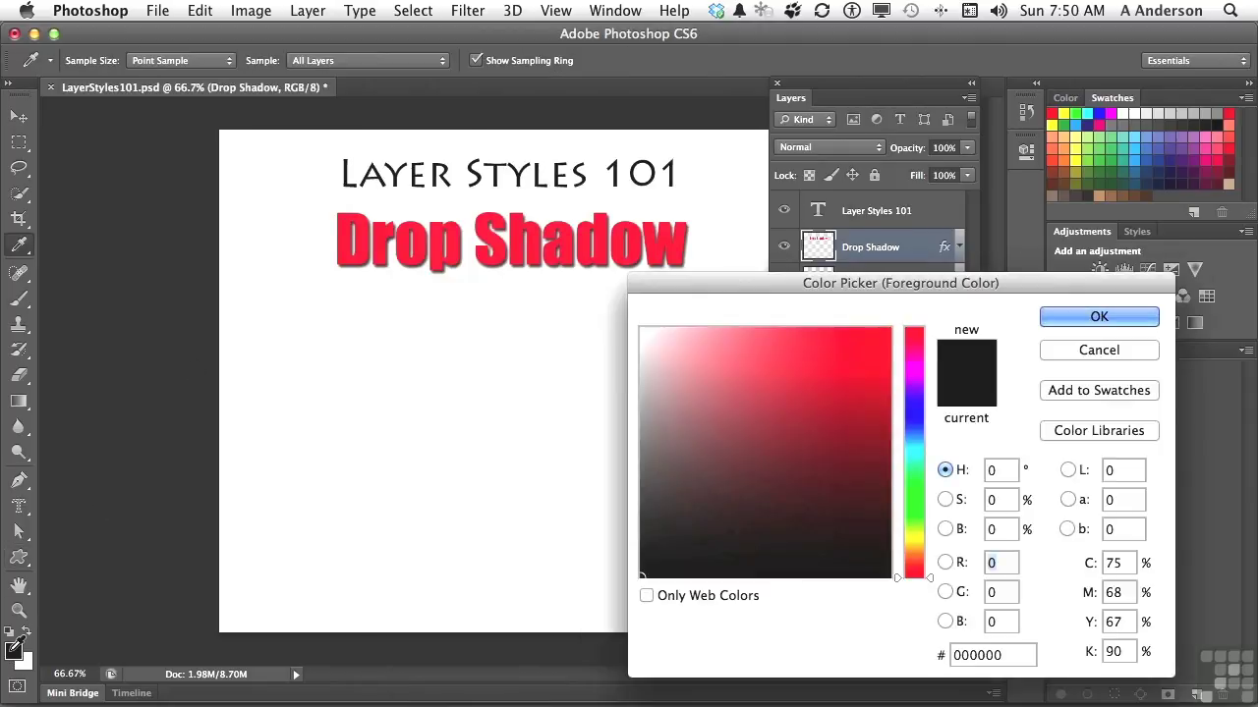
{"action": "left_click", "coordinate": [863, 358]}
{"action": "left_click", "coordinate": [1099, 316]}
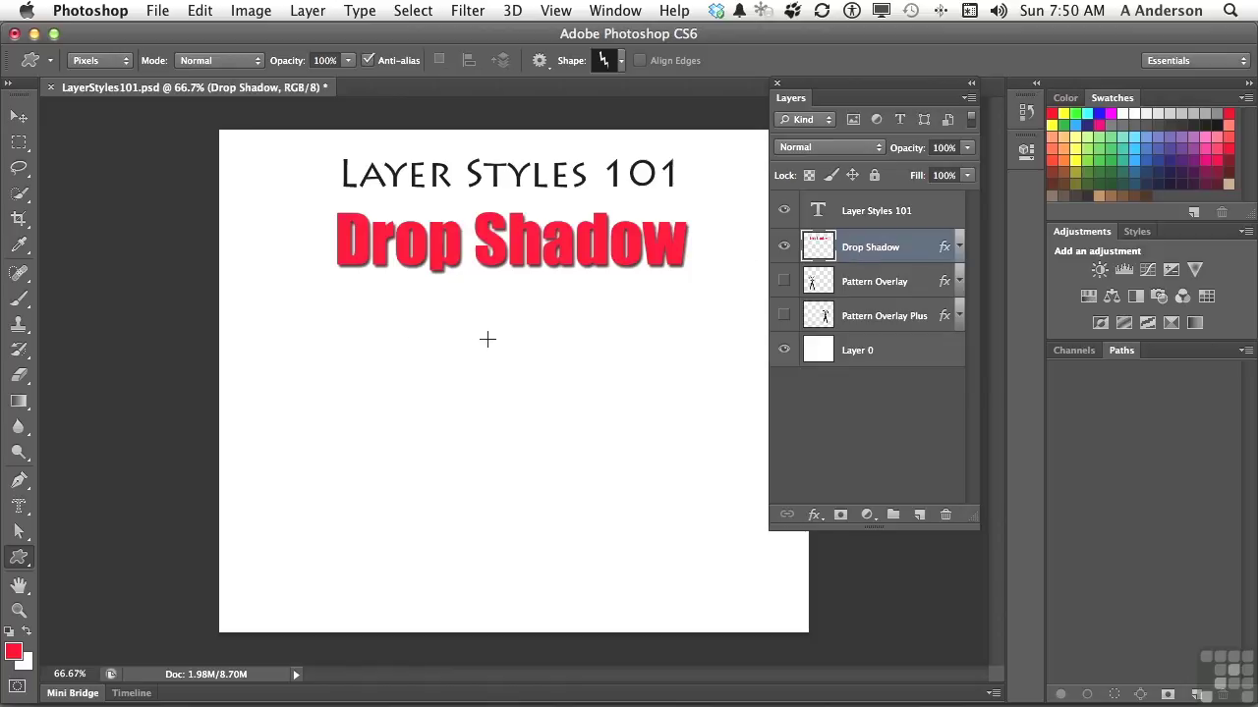
{"action": "left_click_drag", "start_coordinate": [489, 338], "coordinate": [647, 564]}
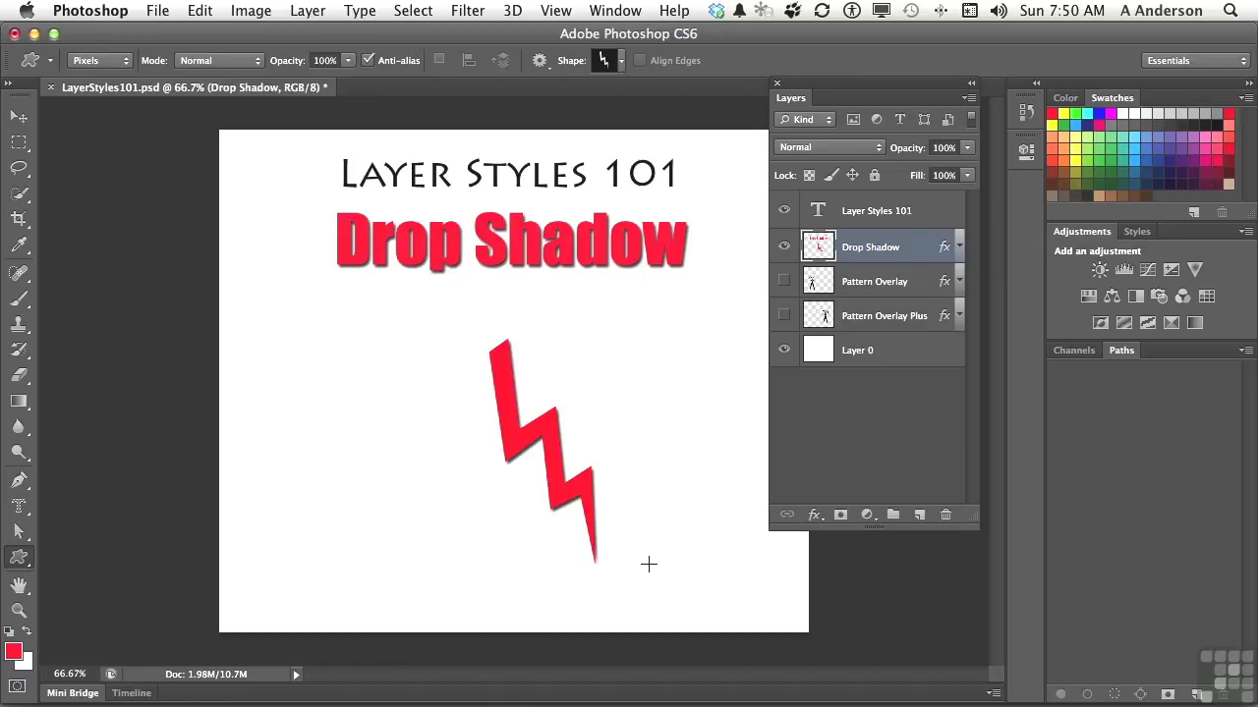
{"action": "key", "text": "super+z"}
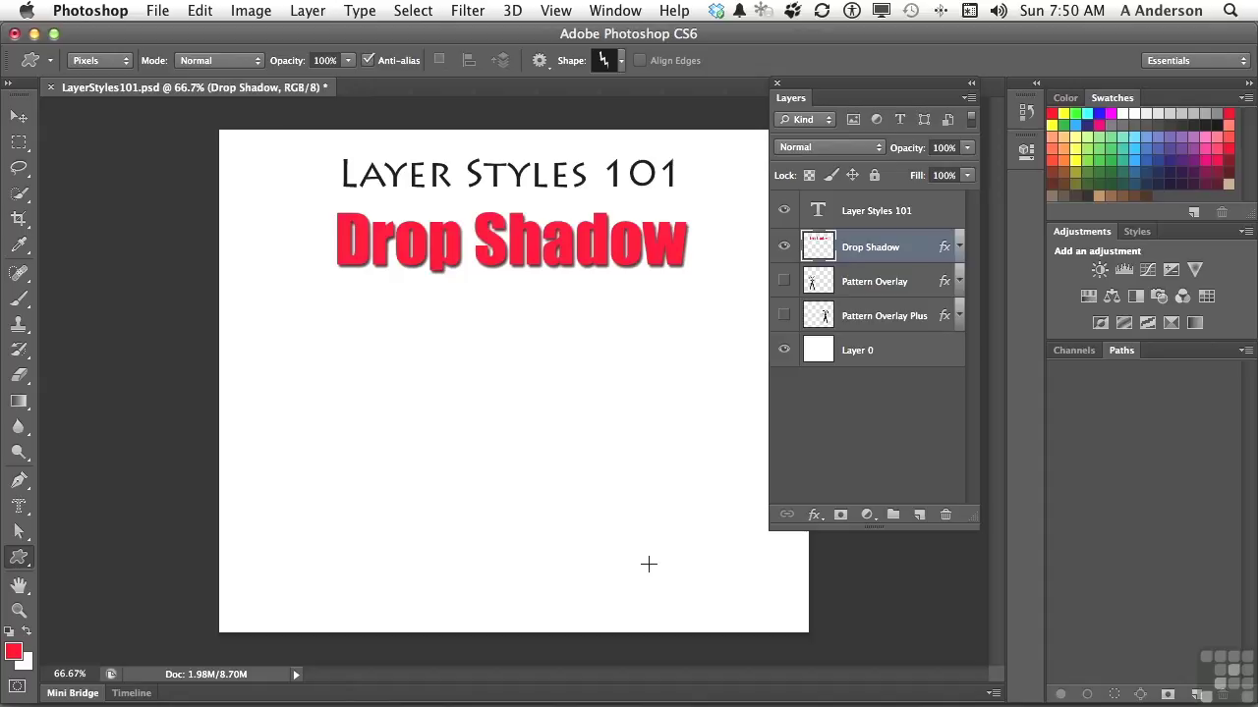
Turn on the Pattern Overlay and Pattern Overlay Plus scissors layers and expand Pattern Overlay Plus's effects list.
{"action": "left_click", "coordinate": [784, 282]}
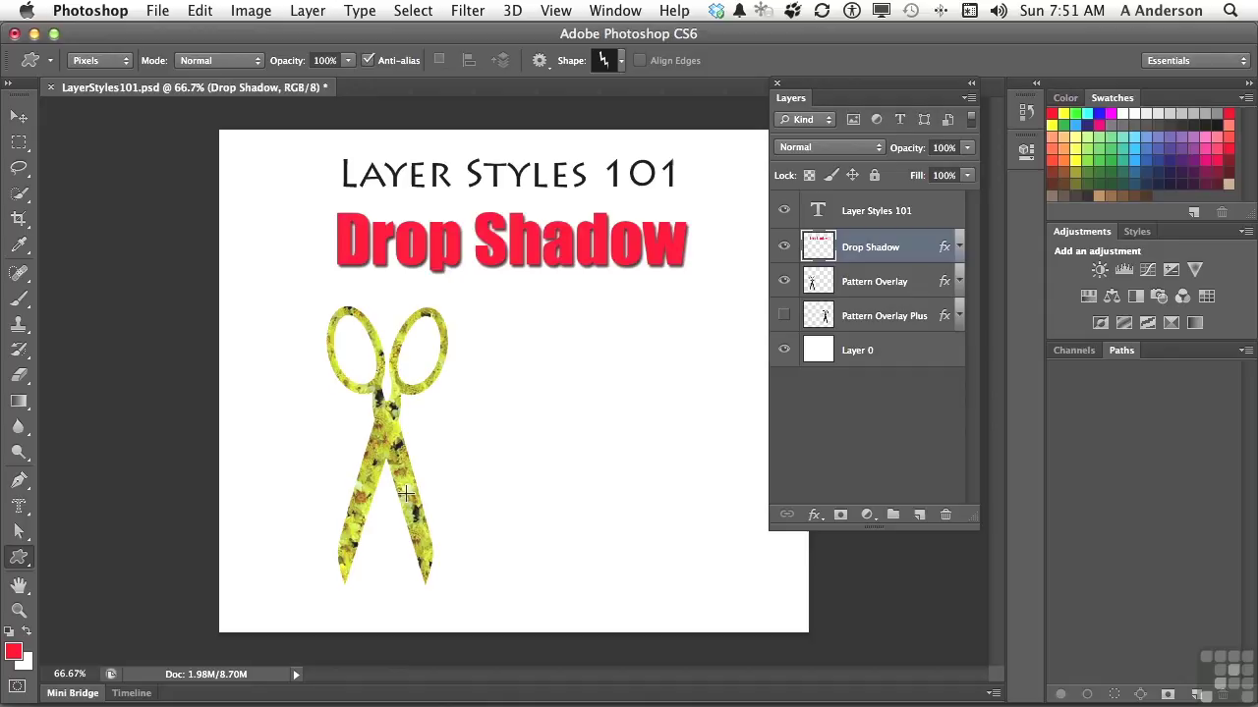
{"action": "left_click", "coordinate": [784, 315]}
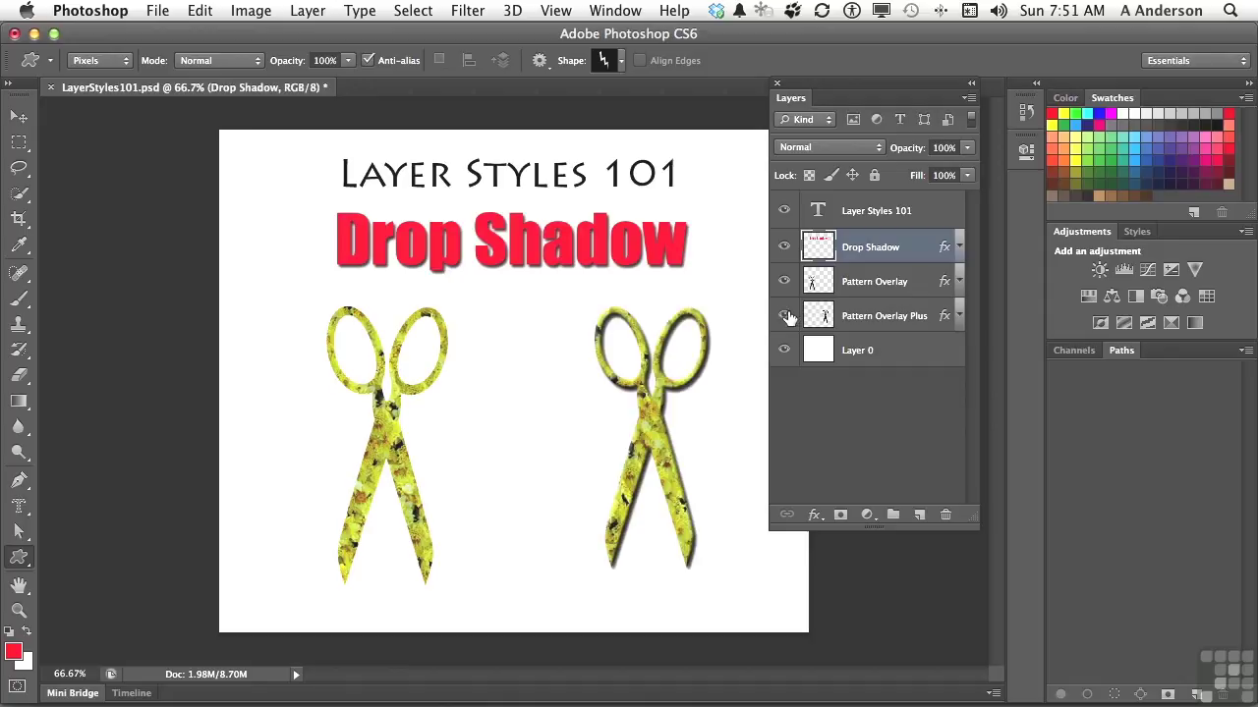
{"action": "left_click", "coordinate": [959, 316]}
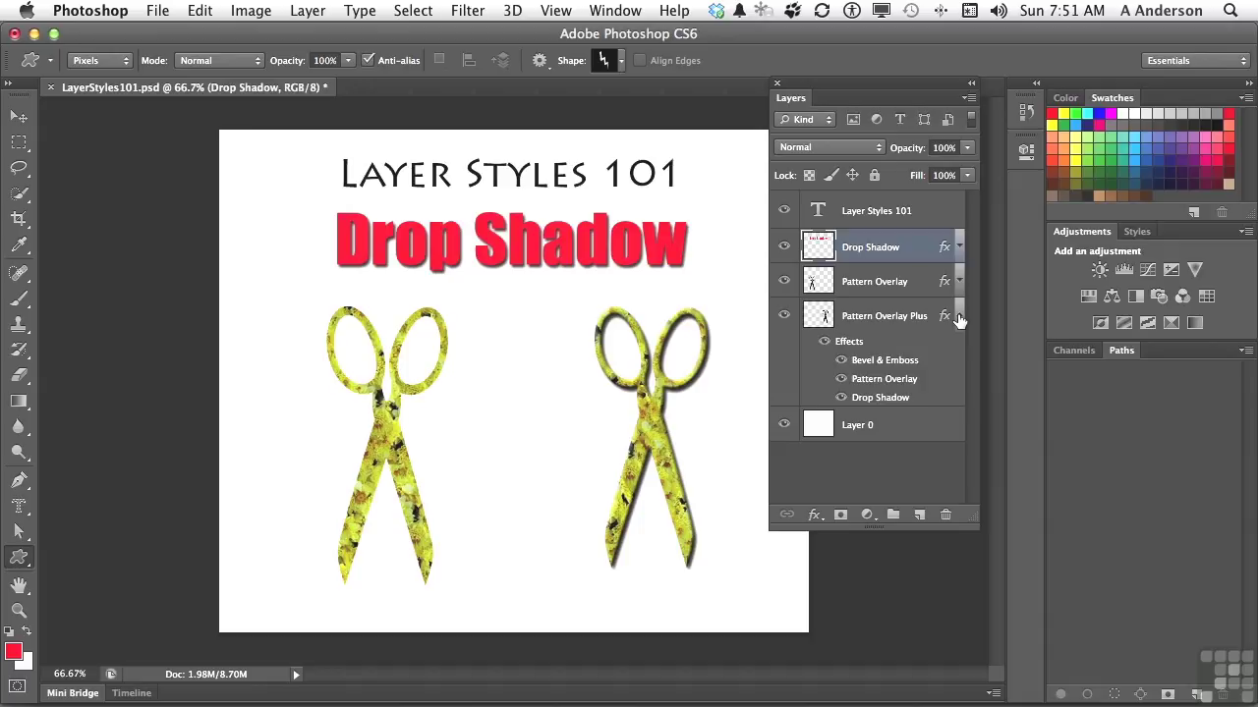
{"action": "left_click", "coordinate": [841, 380]}
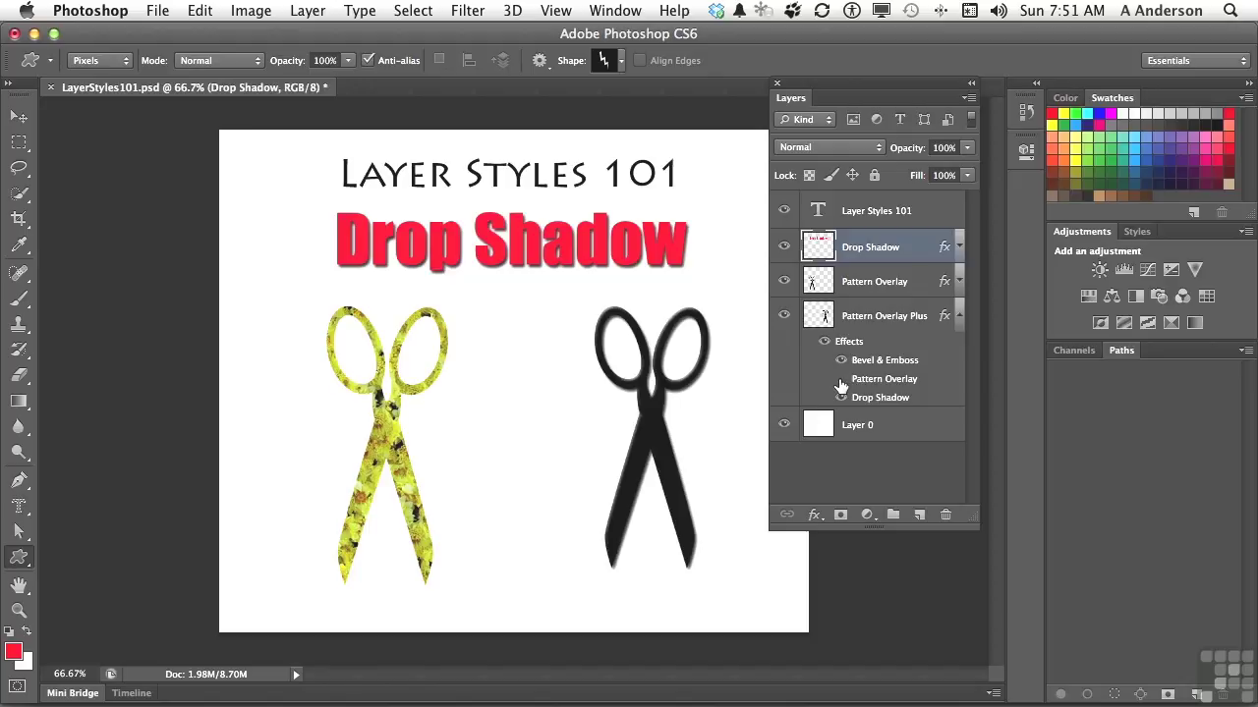
{"action": "left_click", "coordinate": [841, 379]}
{"action": "left_click", "coordinate": [841, 398]}
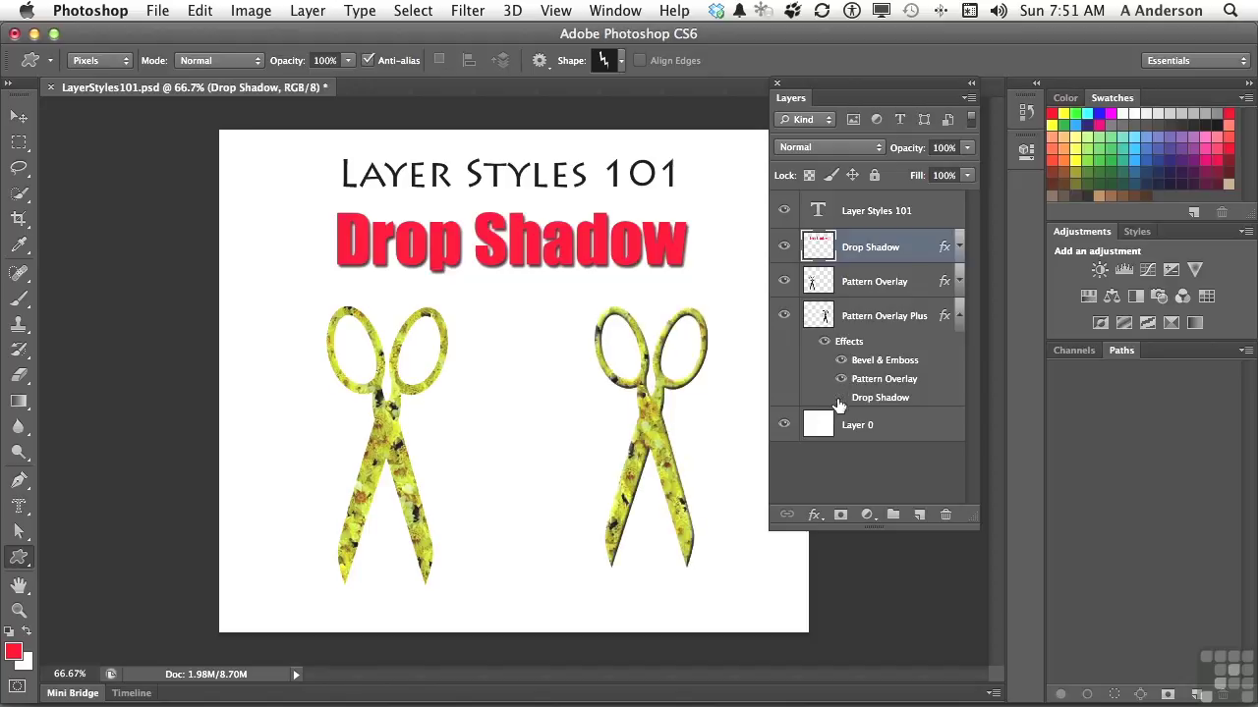
{"action": "left_click", "coordinate": [840, 398]}
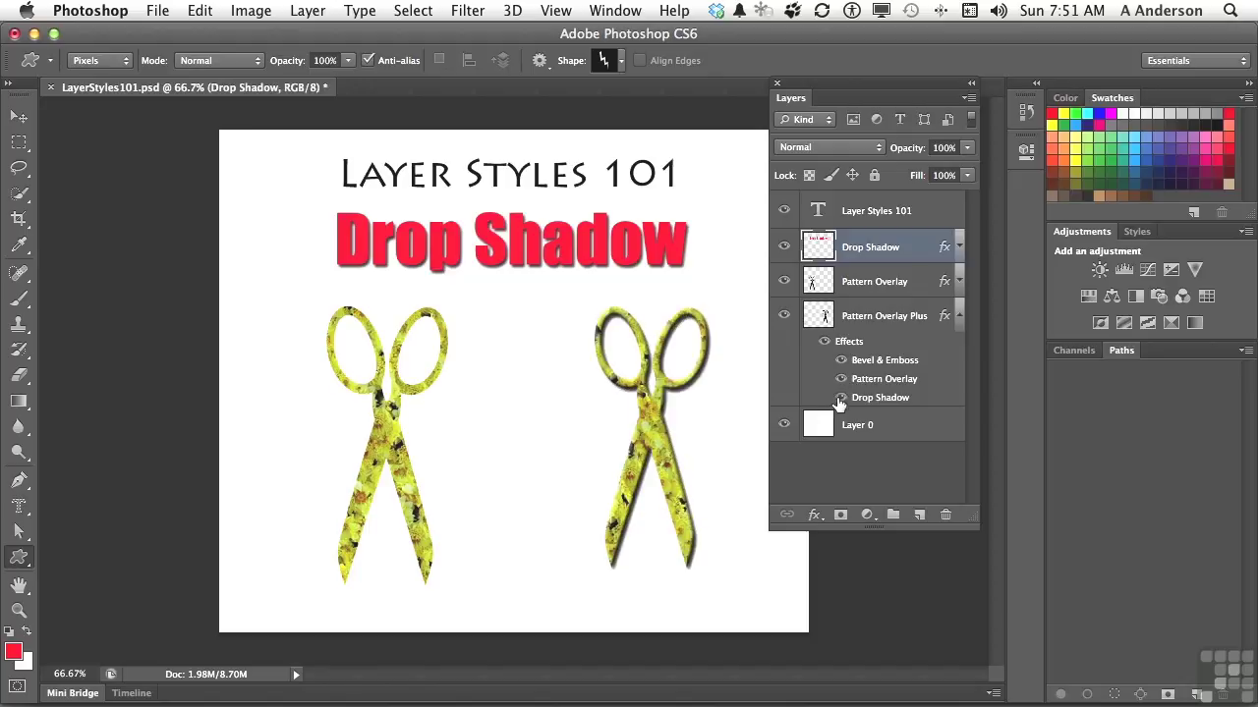
{"action": "left_click", "coordinate": [824, 341]}
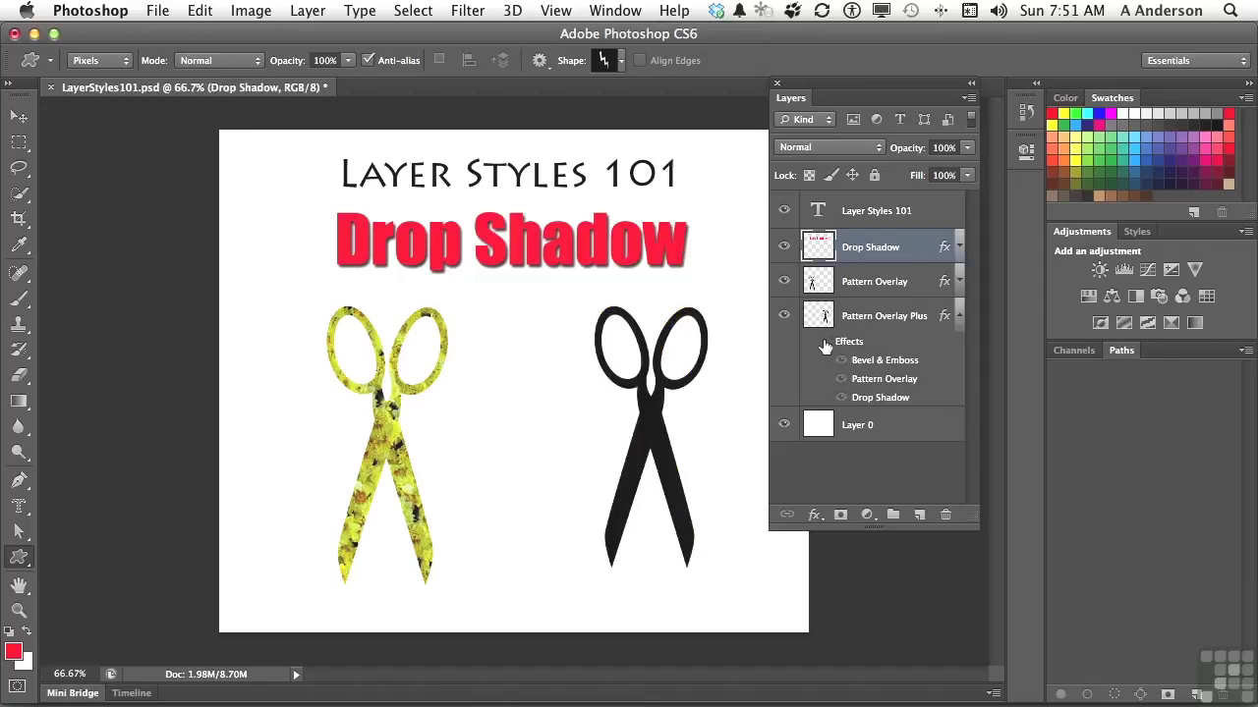
{"action": "left_click", "coordinate": [824, 342]}
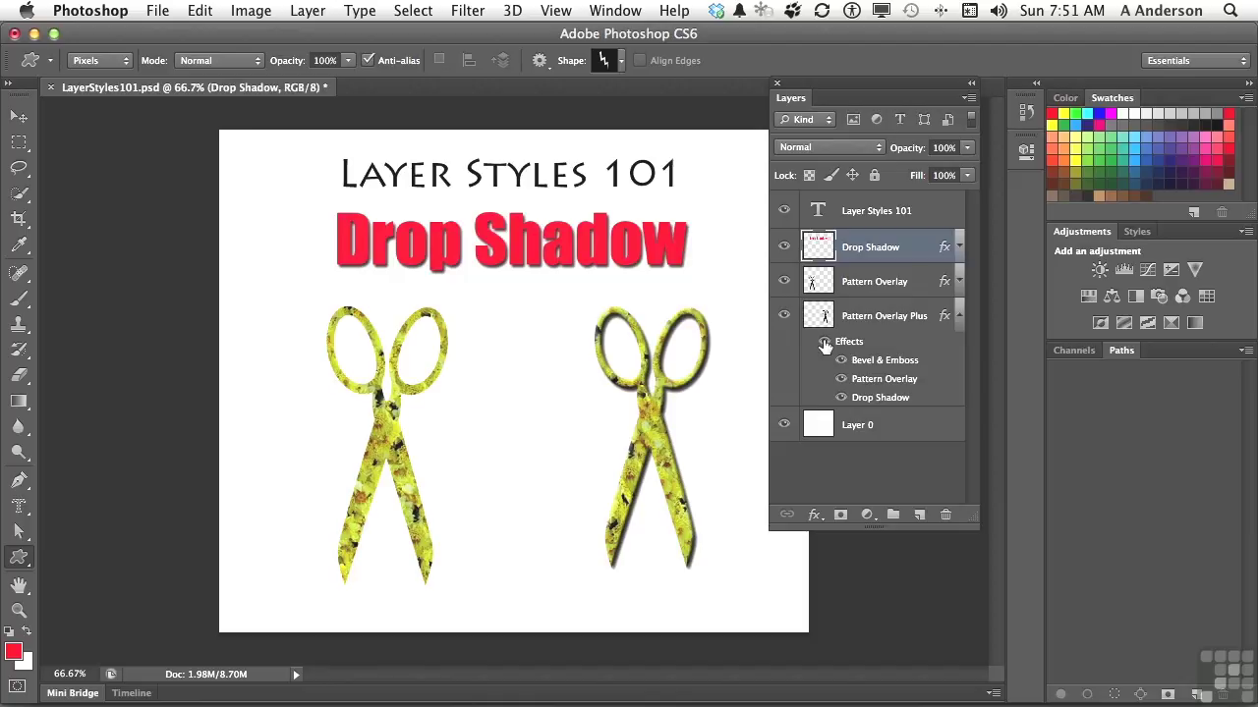
Preview Pattern Overlay Plus without its Drop Shadow effect, then drag that effect to the trash.
{"action": "left_click", "coordinate": [837, 401]}
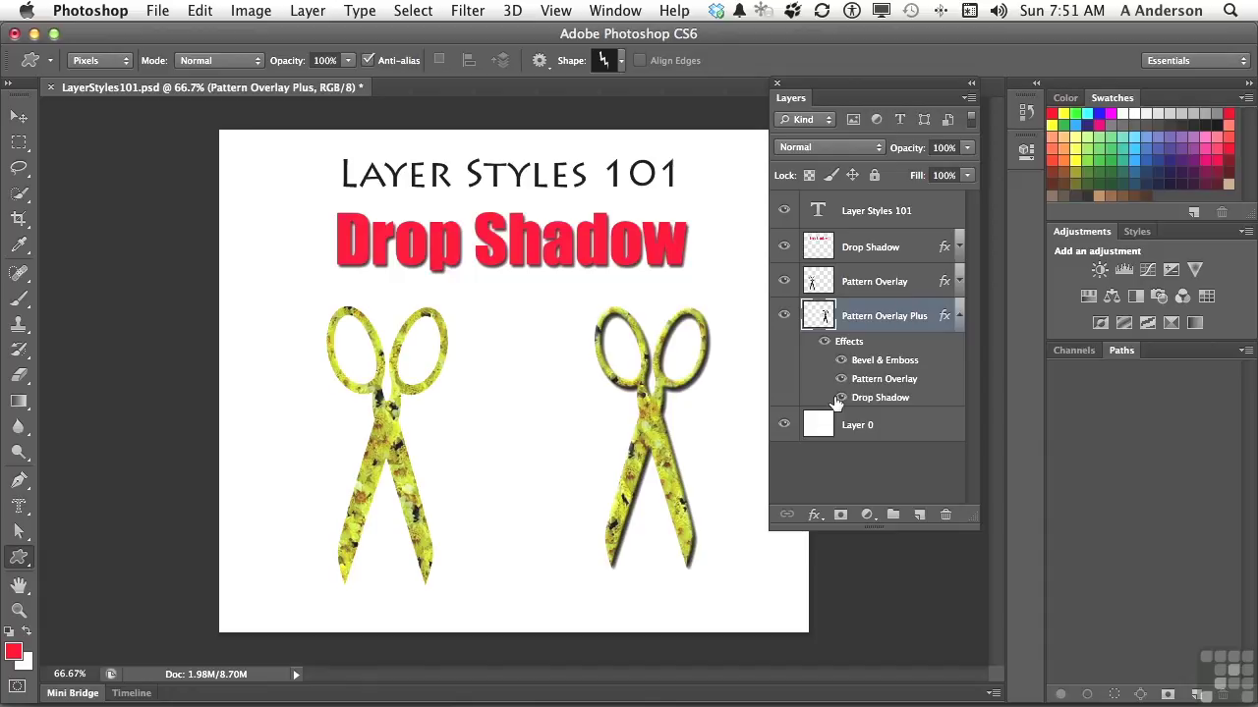
{"action": "left_click", "coordinate": [838, 399]}
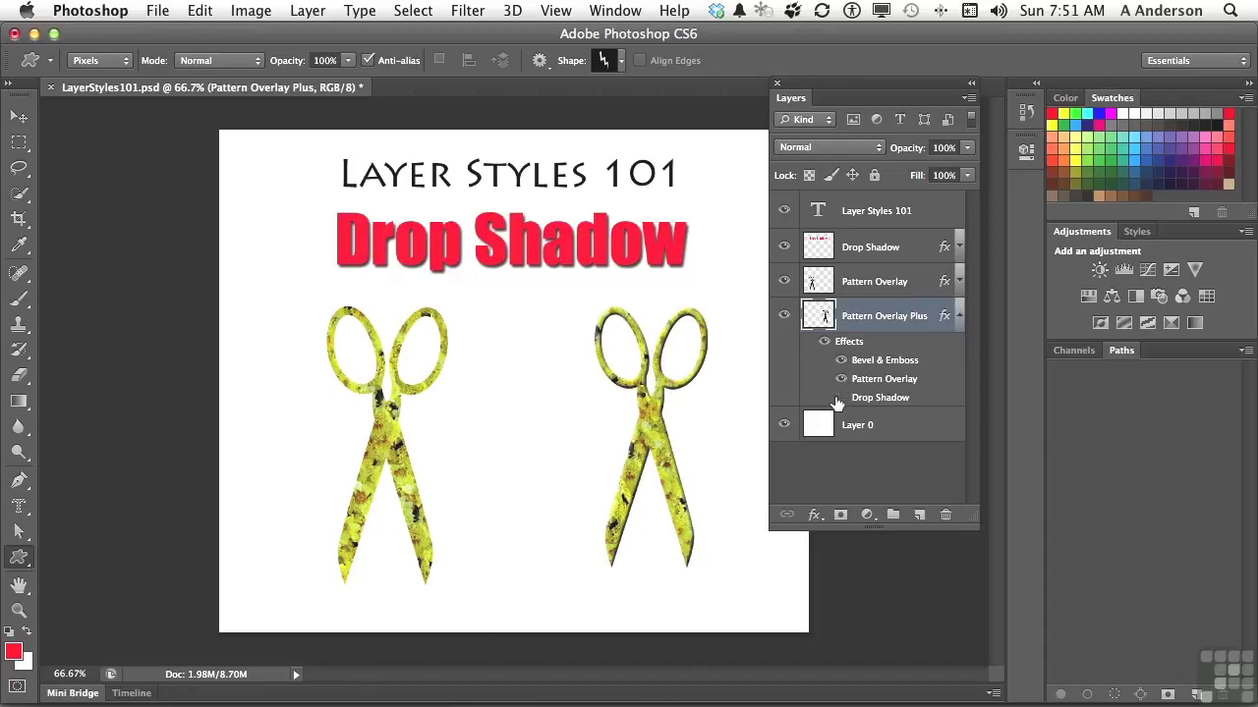
{"action": "left_click", "coordinate": [838, 399]}
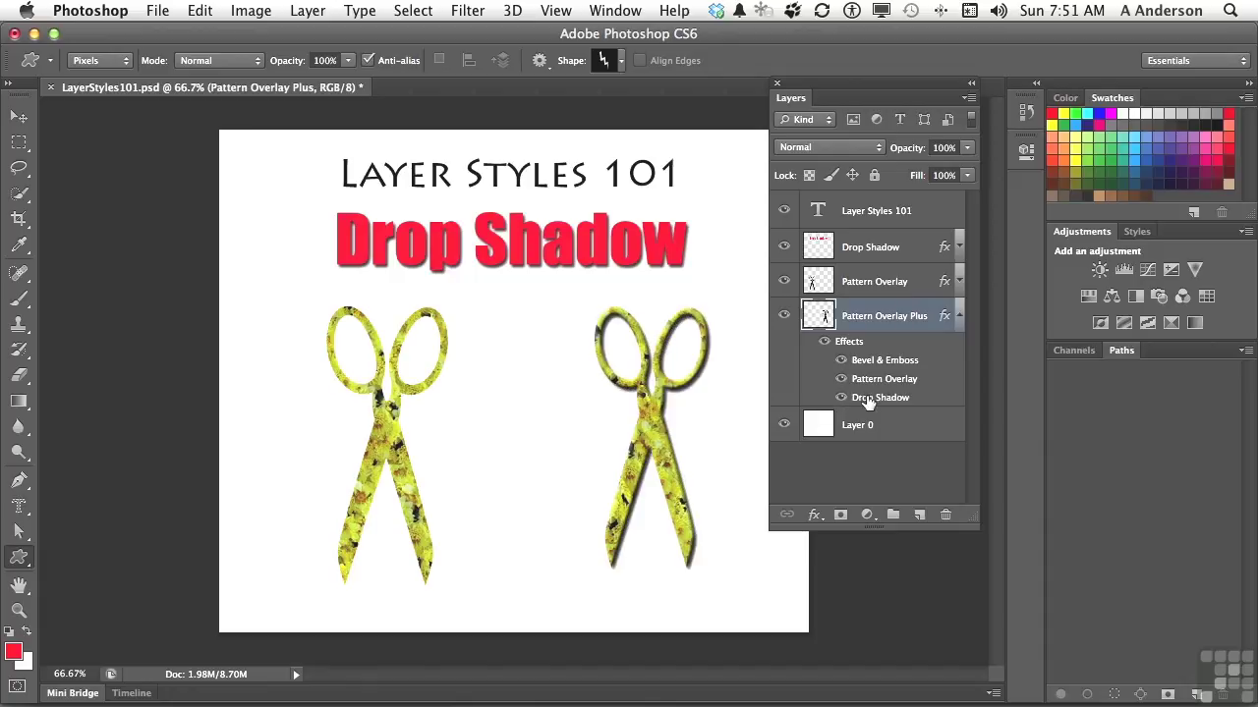
{"action": "left_click", "coordinate": [841, 399]}
{"action": "left_click_drag", "start_coordinate": [843, 401], "coordinate": [945, 518]}
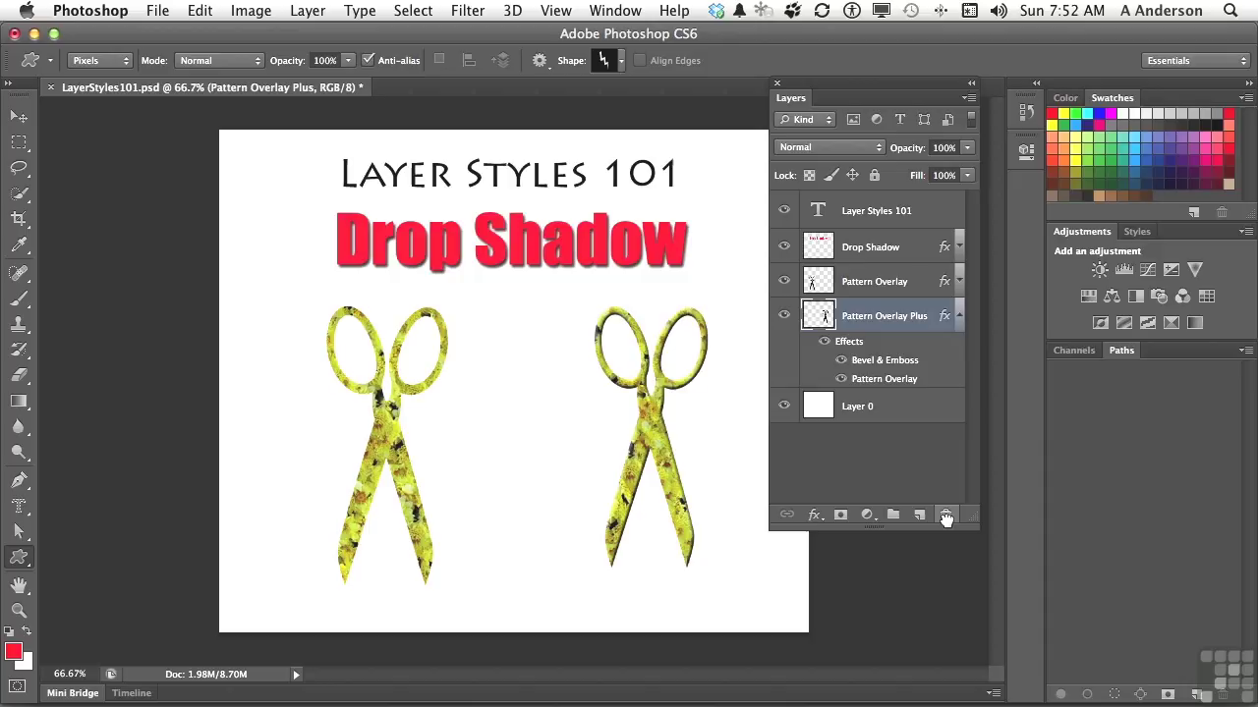